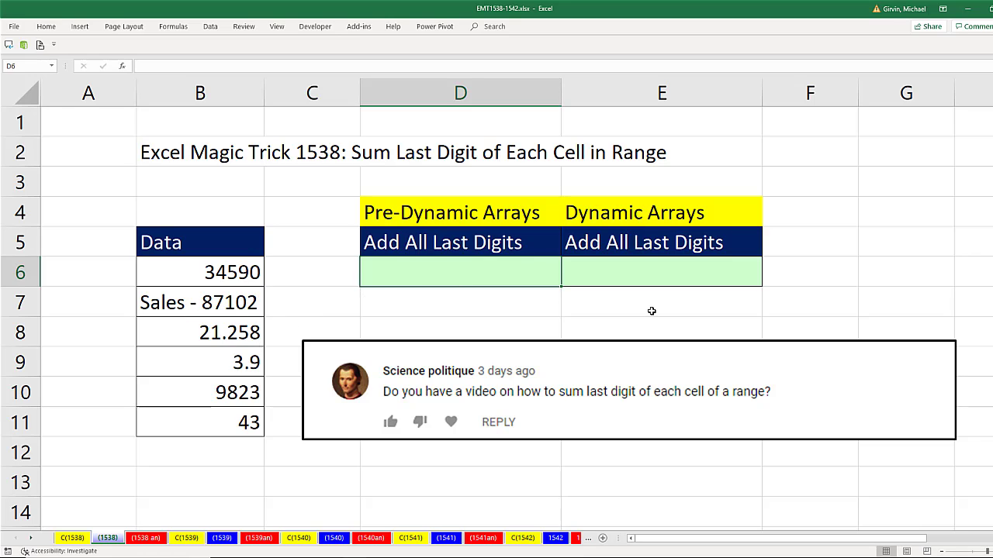
Enter the formula =RIGHT(B6,1) in cell D6
{"action": "type", "text": "=righ"}
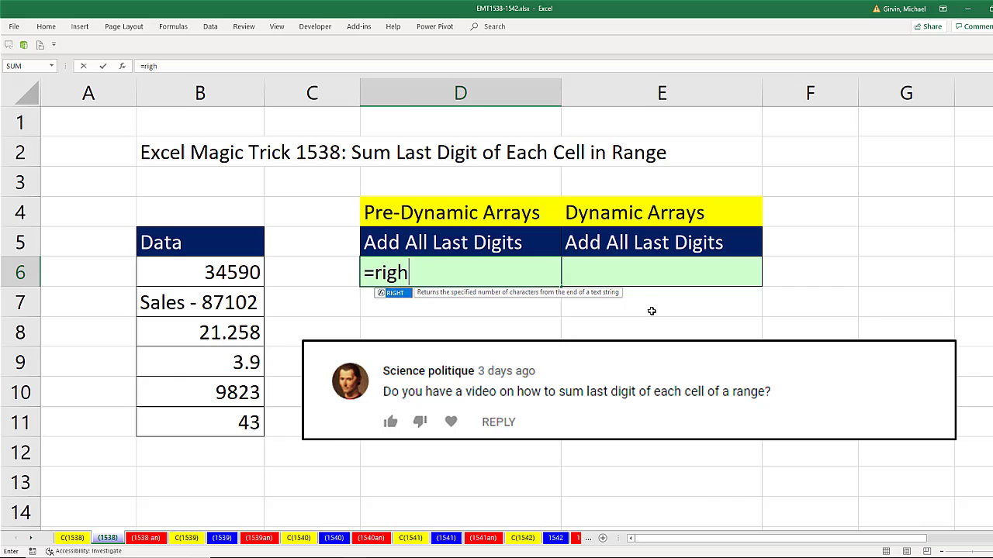
{"action": "key", "text": "Tab"}
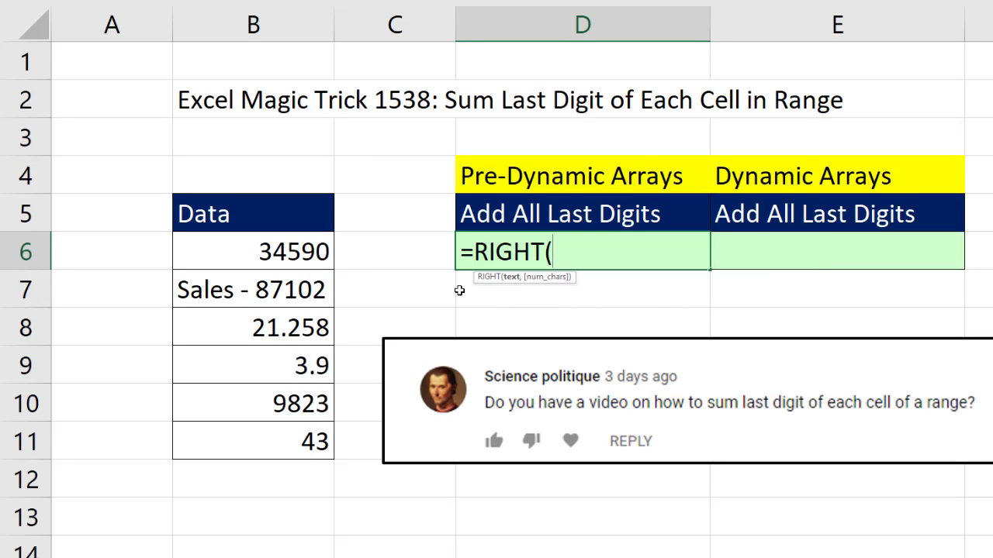
{"action": "left_click", "coordinate": [310, 255]}
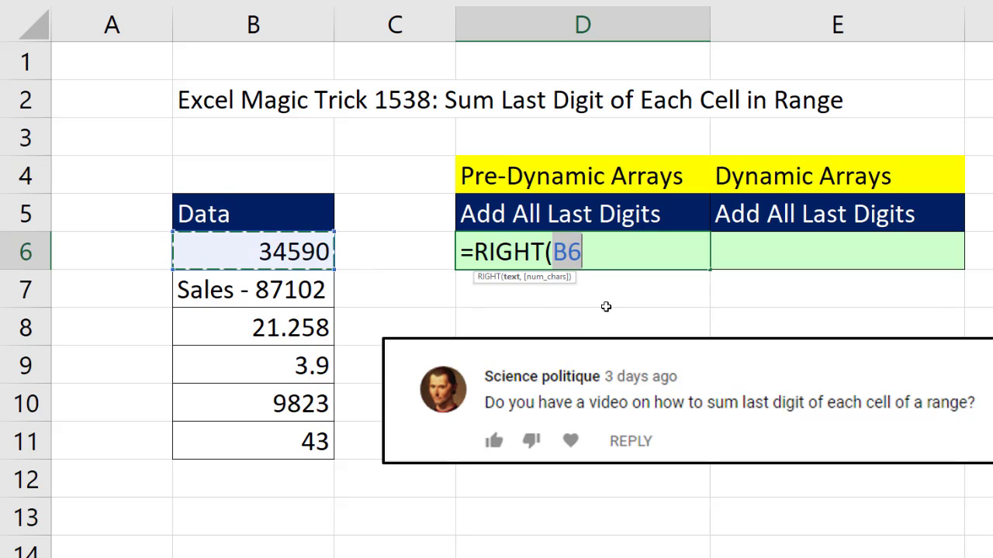
{"action": "type", "text": ",1"}
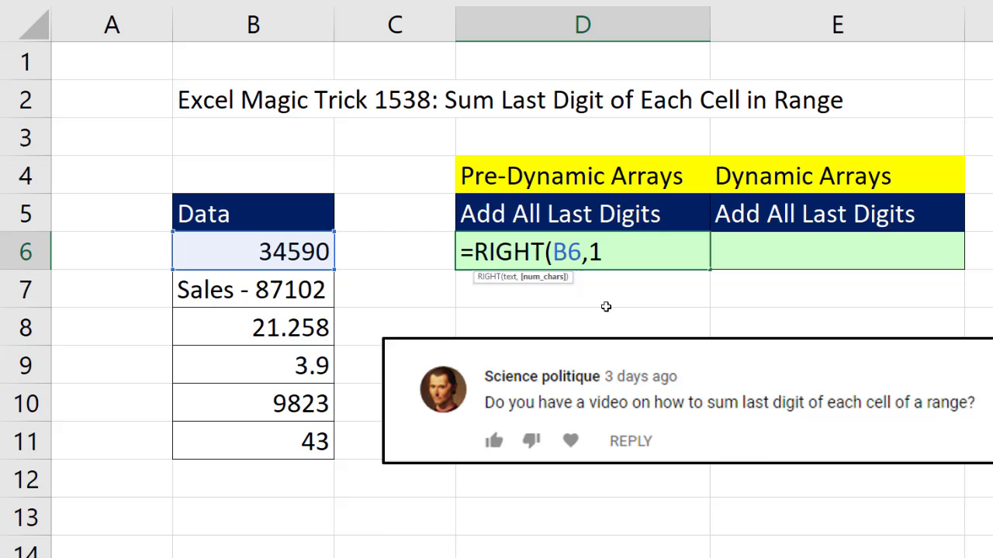
{"action": "type", "text": ")"}
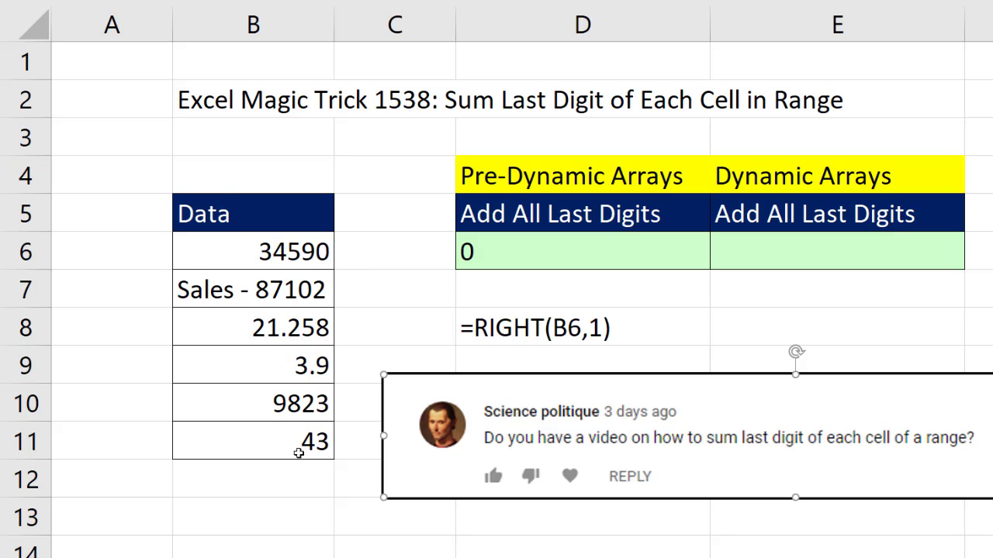
Replace the B6 reference in D6's RIGHT formula with the range B6:B11
{"action": "left_click", "coordinate": [523, 258]}
{"action": "key", "text": "F2"}
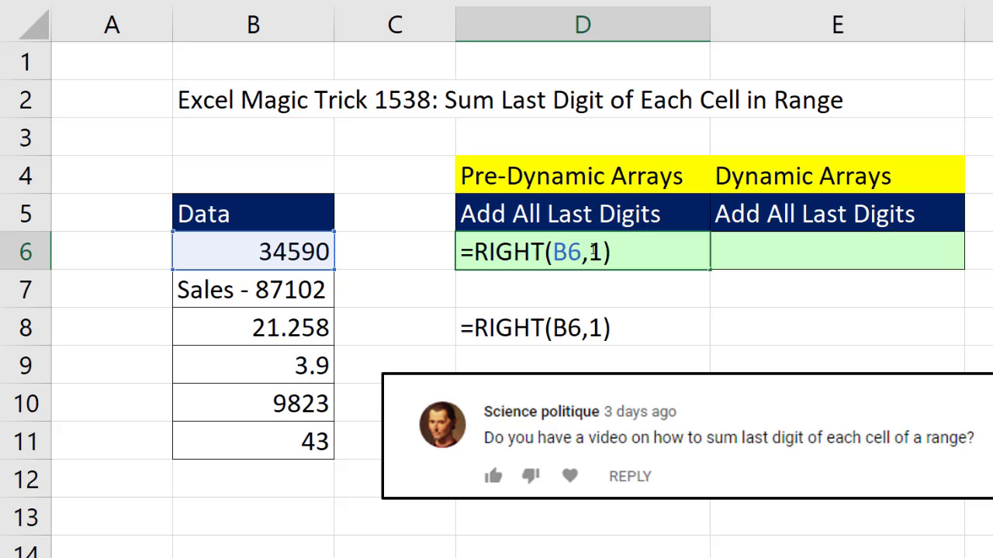
{"action": "double_click", "coordinate": [572, 252]}
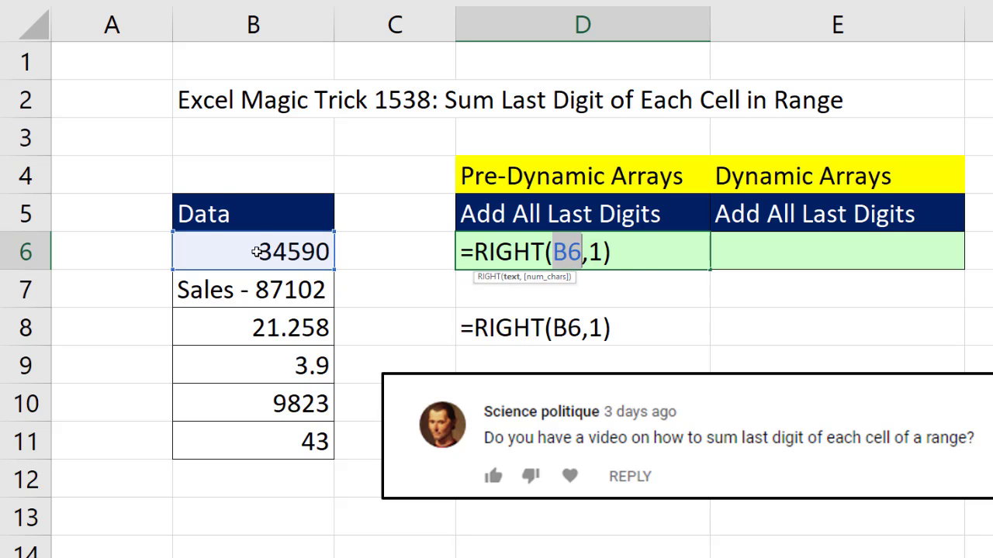
{"action": "left_click_drag", "start_coordinate": [256, 252], "coordinate": [259, 426]}
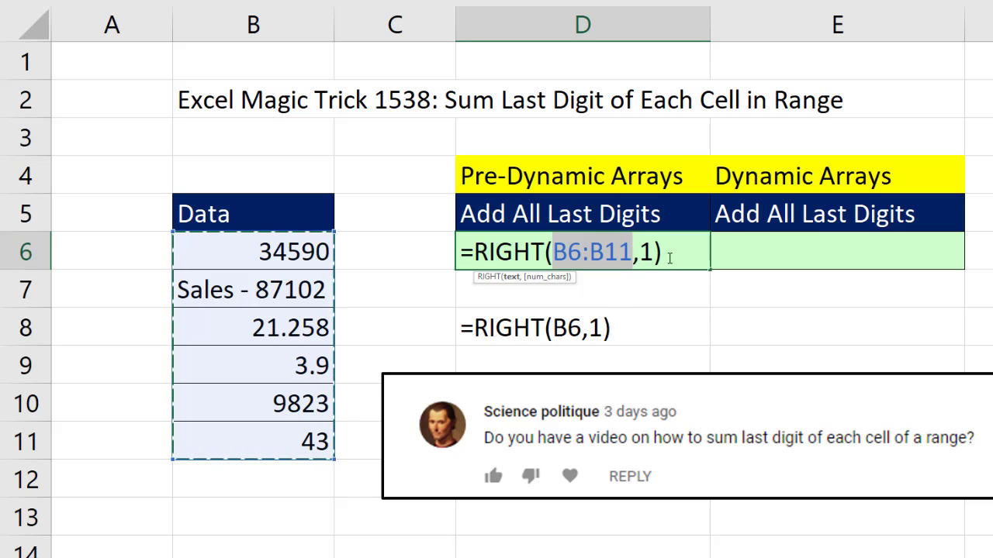
{"action": "key", "text": "Return"}
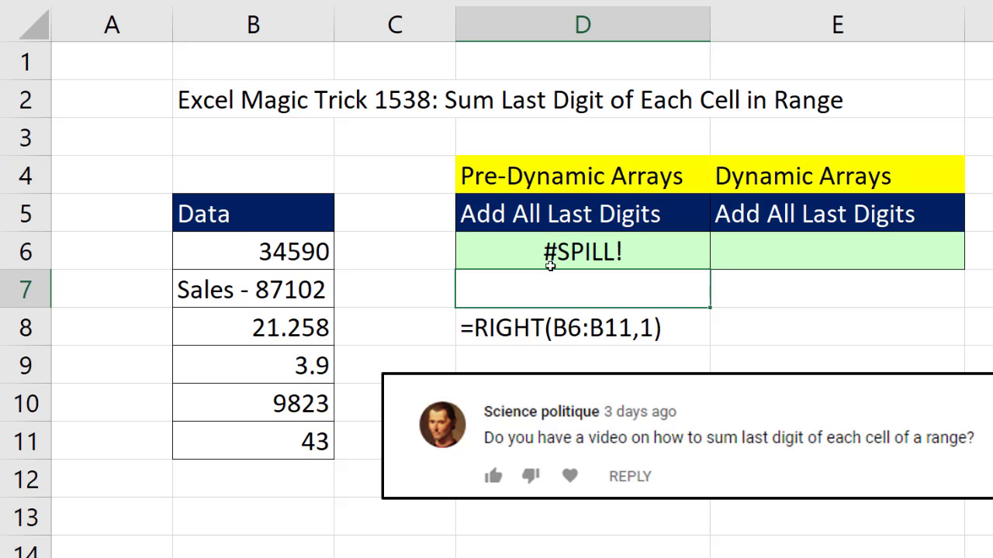
Evaluate RIGHT(B6:B11,1) inside cell D6 to examine its array, and restore the formula while staying in edit mode
{"action": "double_click", "coordinate": [549, 254]}
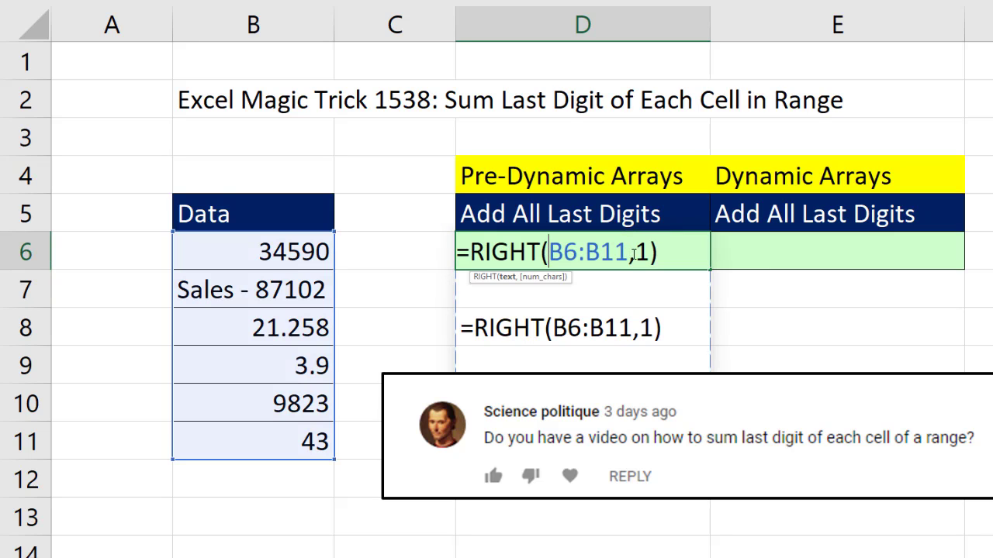
{"action": "left_click", "coordinate": [667, 257]}
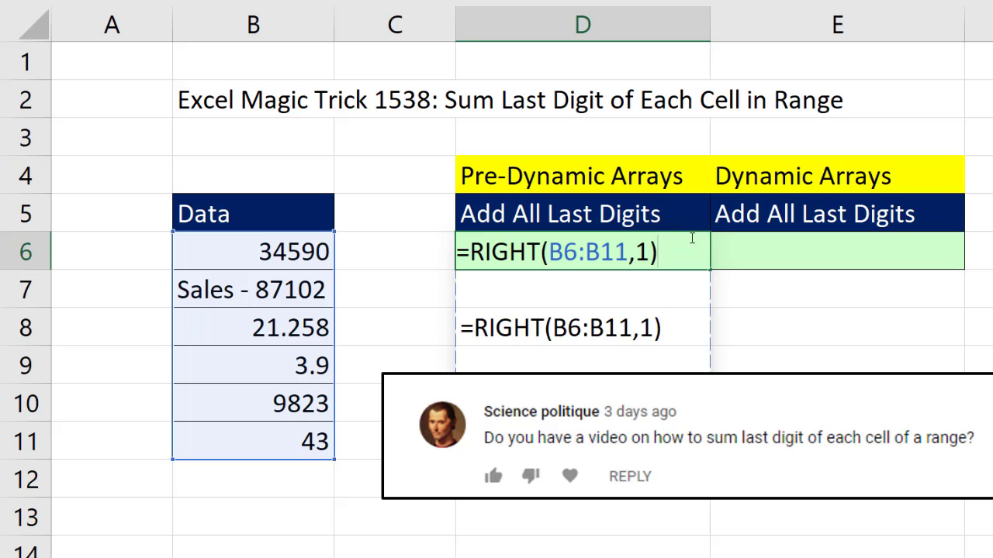
{"action": "key", "text": "F9"}
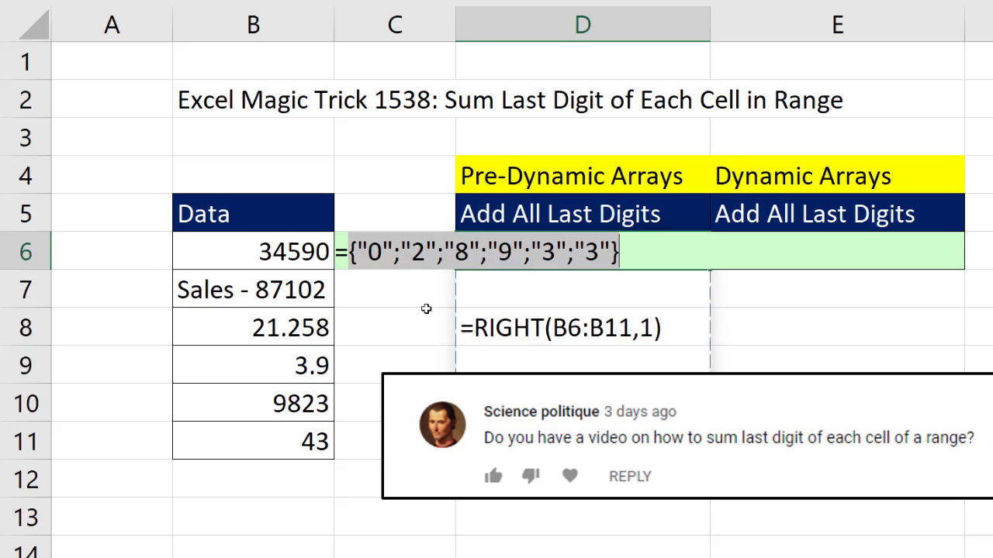
{"action": "key", "text": "ctrl+z"}
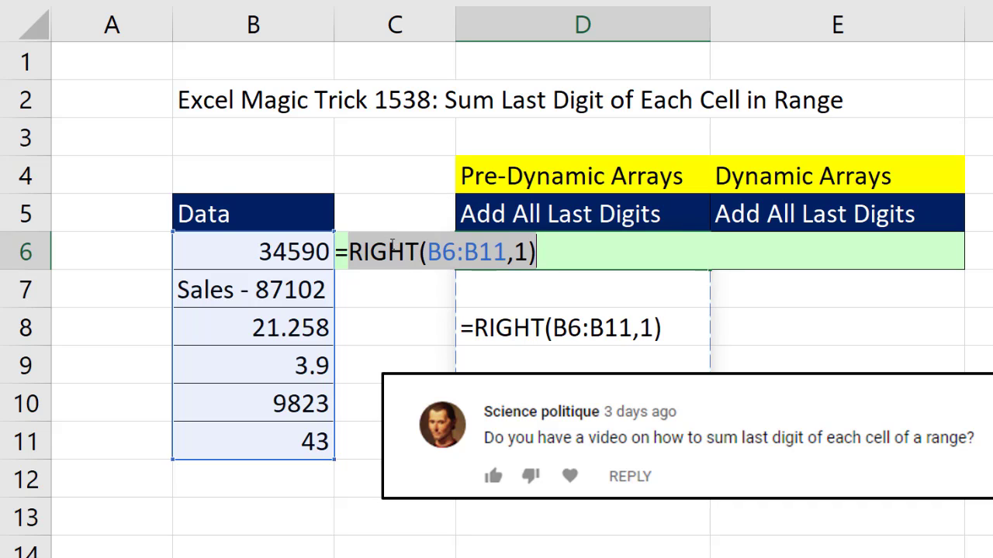
Append +0 to the RIGHT formula in D6, preview the evaluated array, and restore the formula text
{"action": "left_click", "coordinate": [575, 255]}
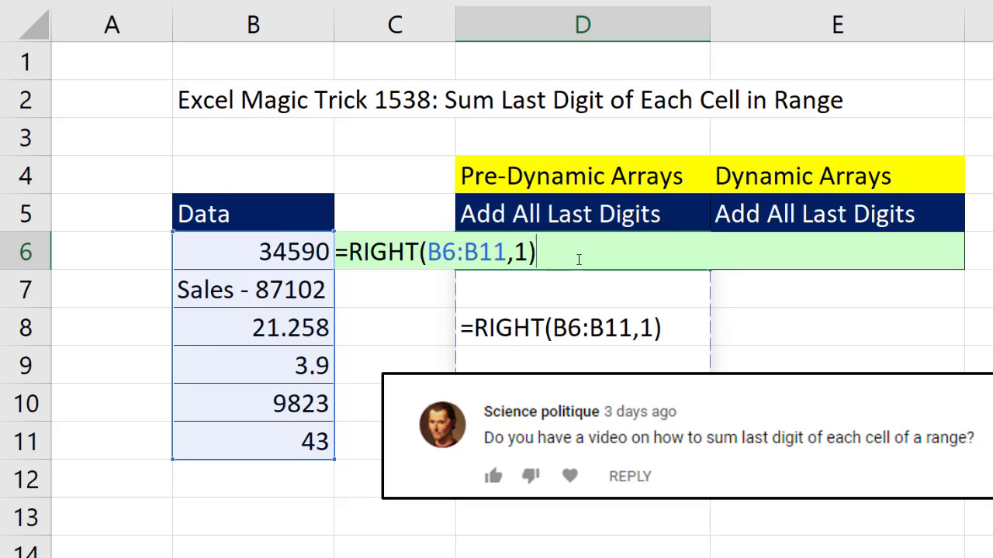
{"action": "type", "text": "+0"}
{"action": "key", "text": "F9"}
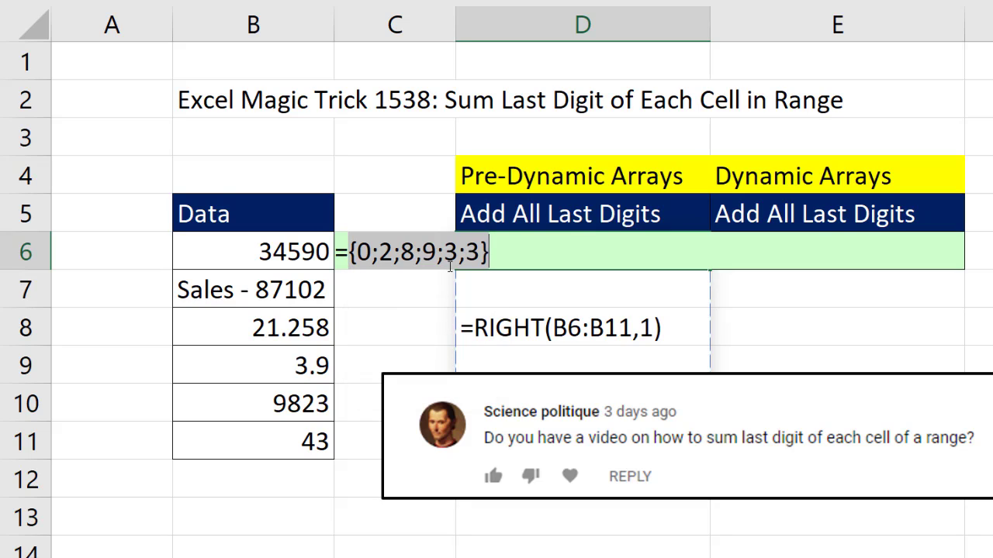
{"action": "key", "text": "ctrl+z"}
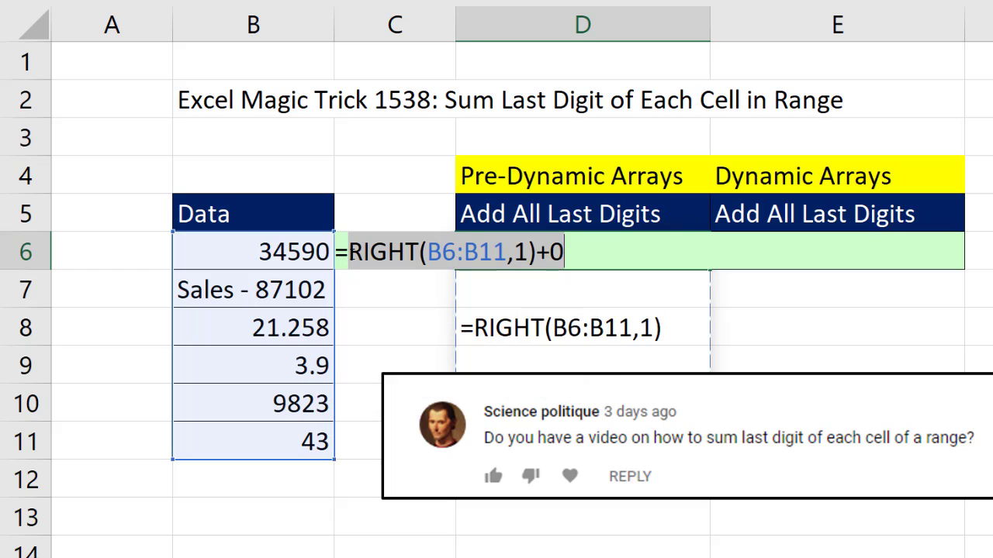
Insert the SUM function with its opening parenthesis before RIGHT(B6:B11,1)+0 in D6
{"action": "key", "text": "Left"}
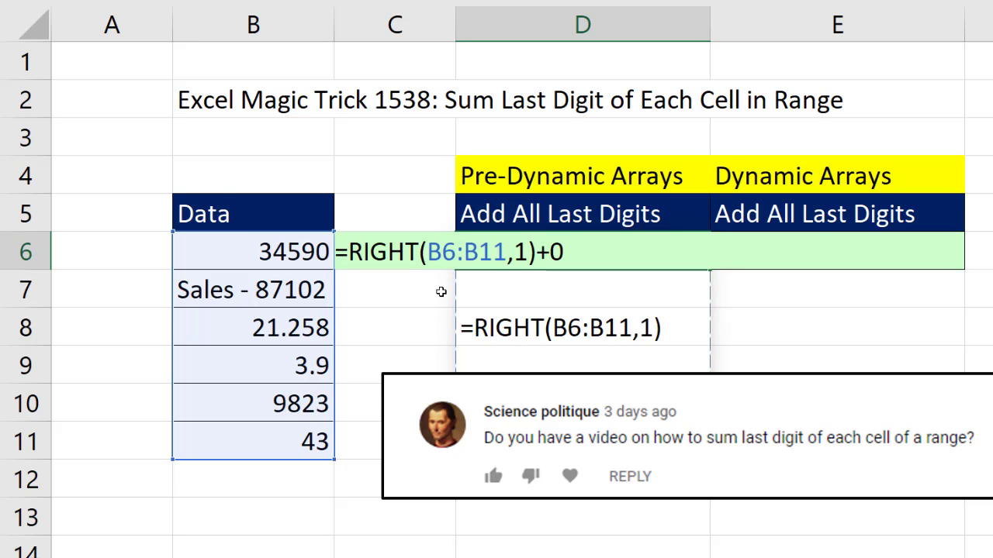
{"action": "type", "text": "sump"}
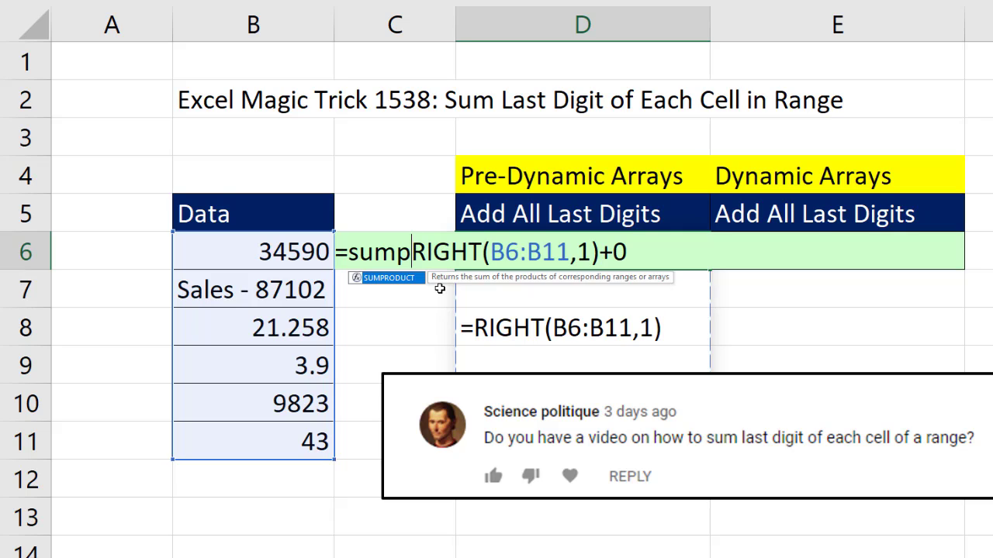
{"action": "key", "text": "BackSpace"}
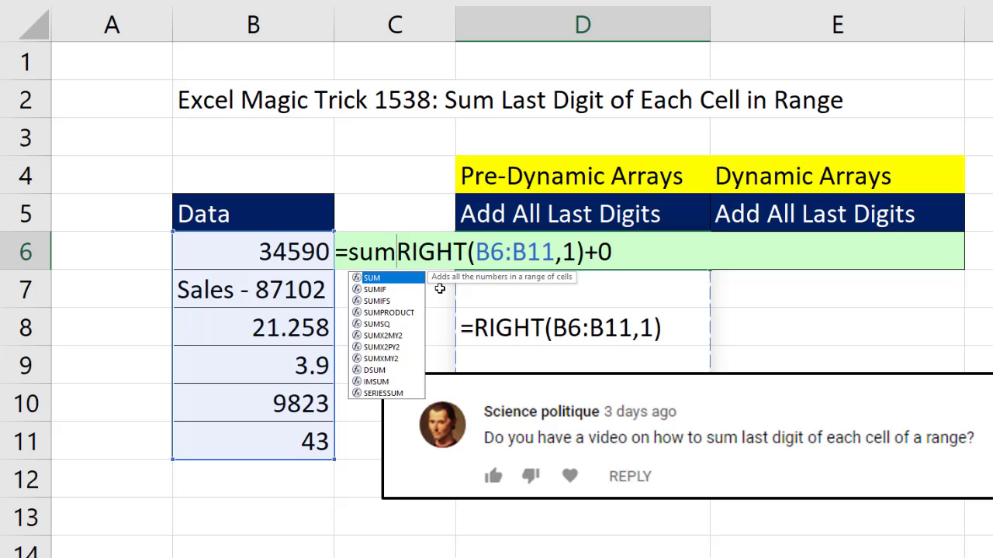
{"action": "key", "text": "Tab"}
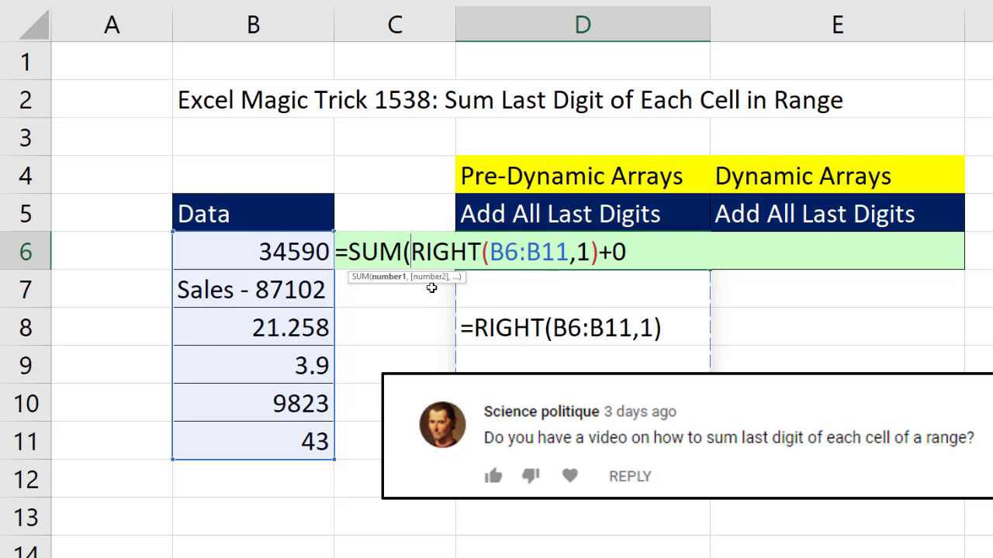
{"action": "key", "text": "Right"}
{"action": "key", "text": "Right"}
{"action": "key", "text": "Right"}
{"action": "key", "text": "Right"}
{"action": "key", "text": "Right"}
{"action": "key", "text": "Right"}
{"action": "key", "text": "Right"}
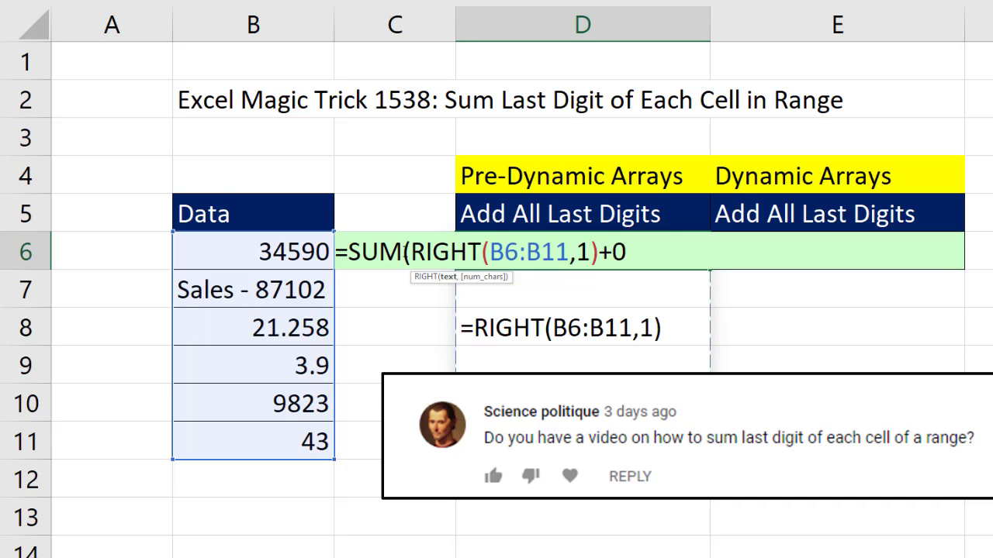
Change SUM to SUMPRODUCT in D6 and complete the formula as =SUMPRODUCT(RIGHT(B6:B11,1)+0)
{"action": "left_click", "coordinate": [404, 251]}
{"action": "type", "text": "p"}
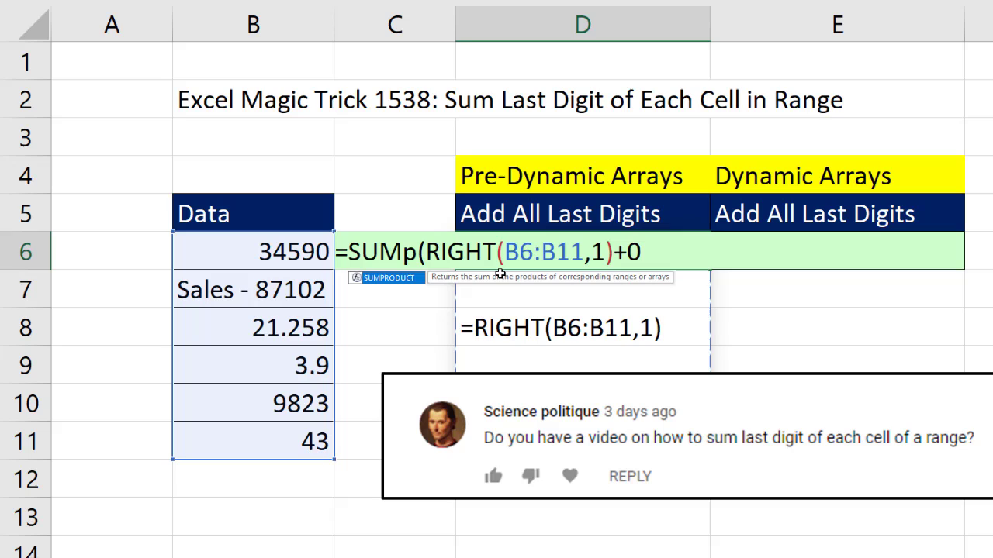
{"action": "key", "text": "Tab"}
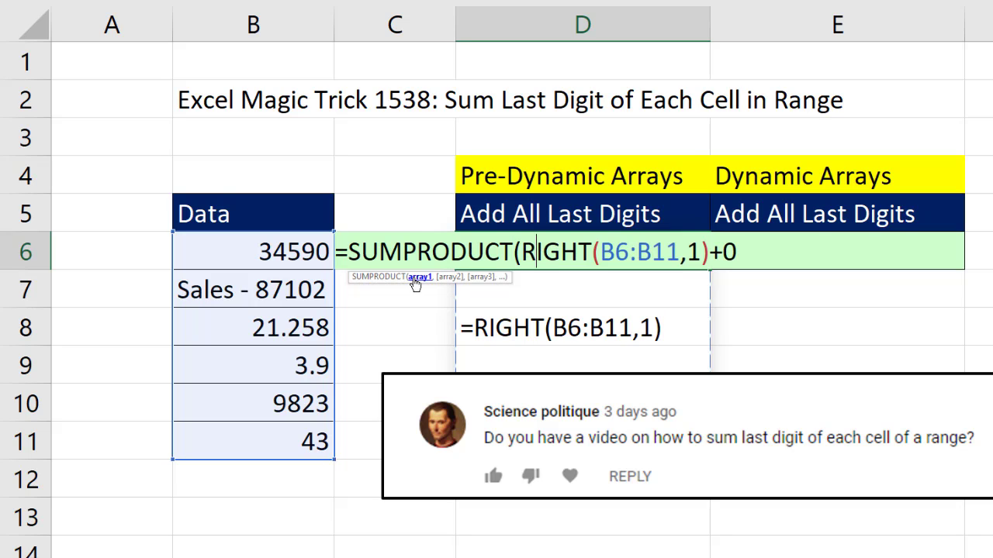
{"action": "left_click", "coordinate": [418, 280]}
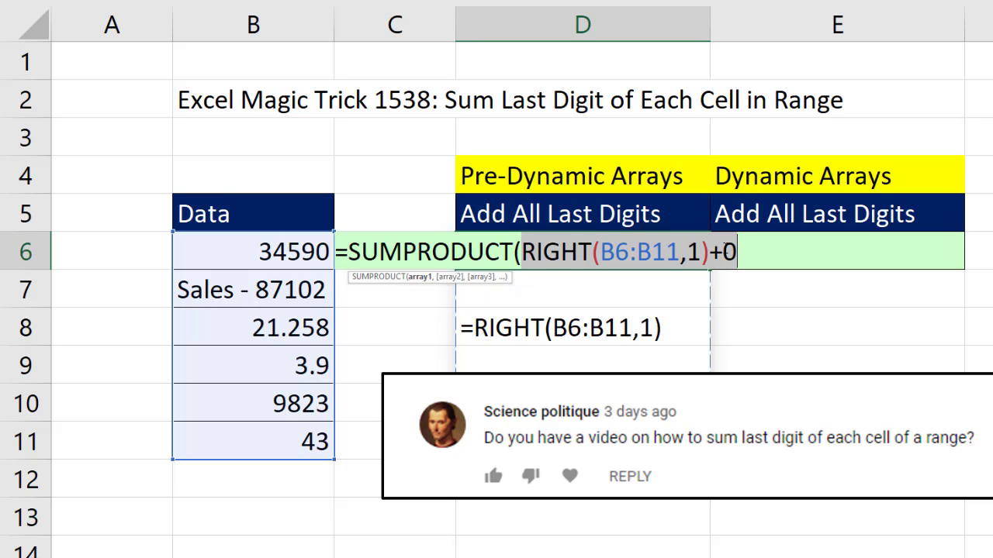
{"action": "left_click", "coordinate": [795, 259]}
{"action": "type", "text": ")"}
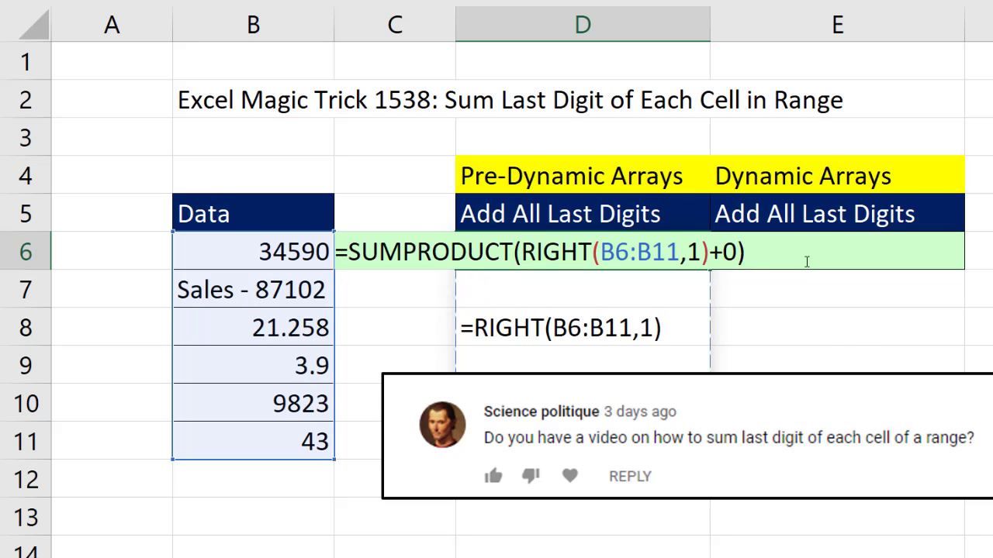
{"action": "key", "text": "Tab"}
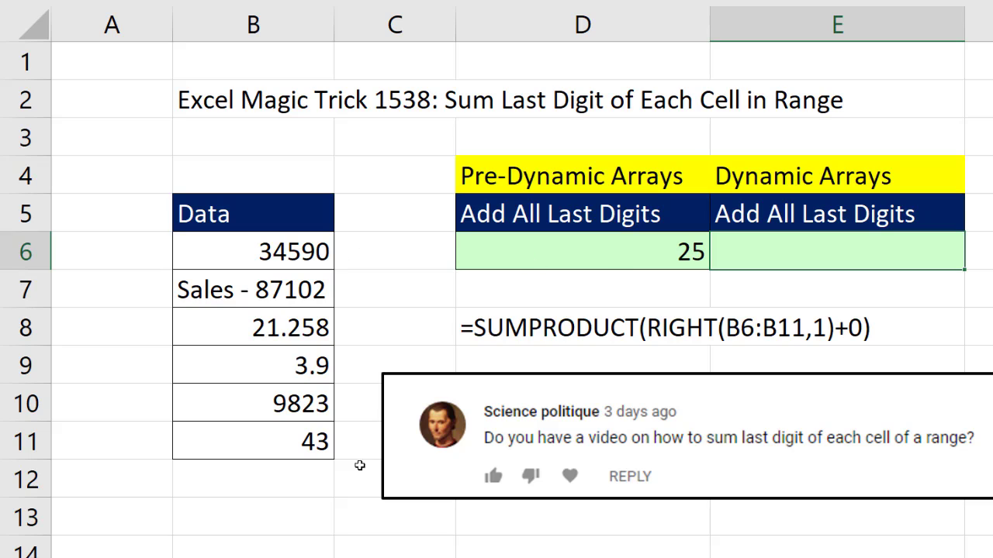
Copy the array argument RIGHT(B6:B11,1)+0 from the SUMPRODUCT formula in D6, leaving the cell unedited
{"action": "double_click", "coordinate": [534, 254]}
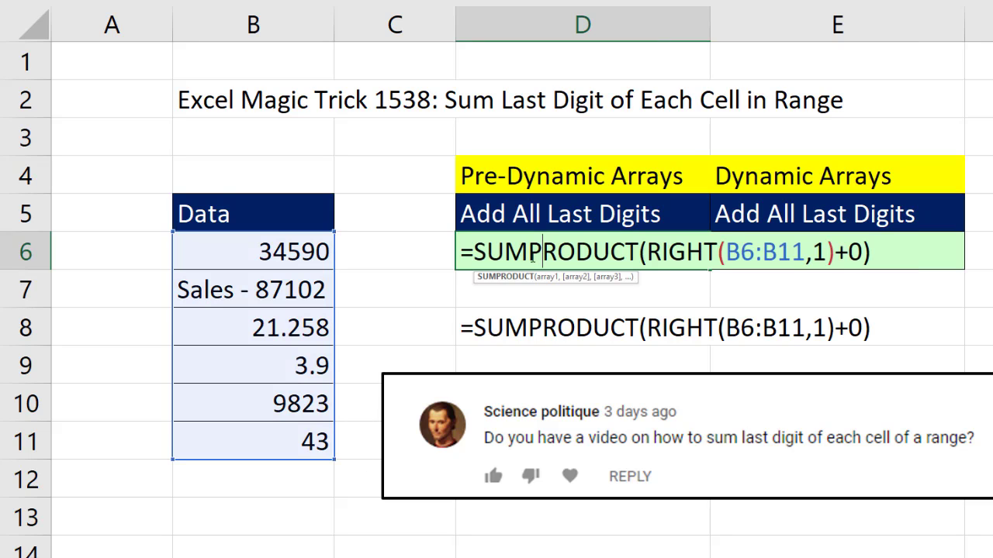
{"action": "left_click", "coordinate": [663, 253]}
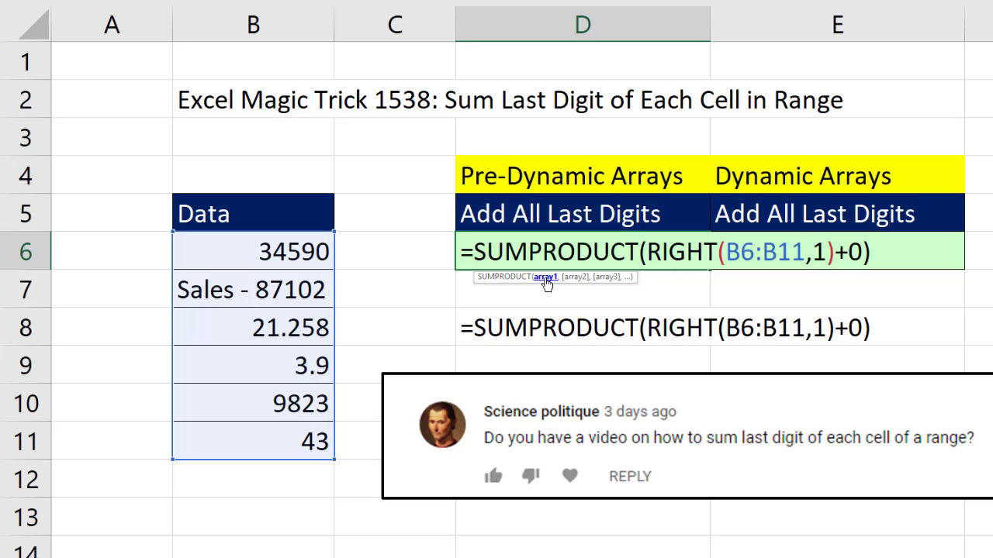
{"action": "left_click", "coordinate": [546, 277]}
{"action": "key", "text": "ctrl+c"}
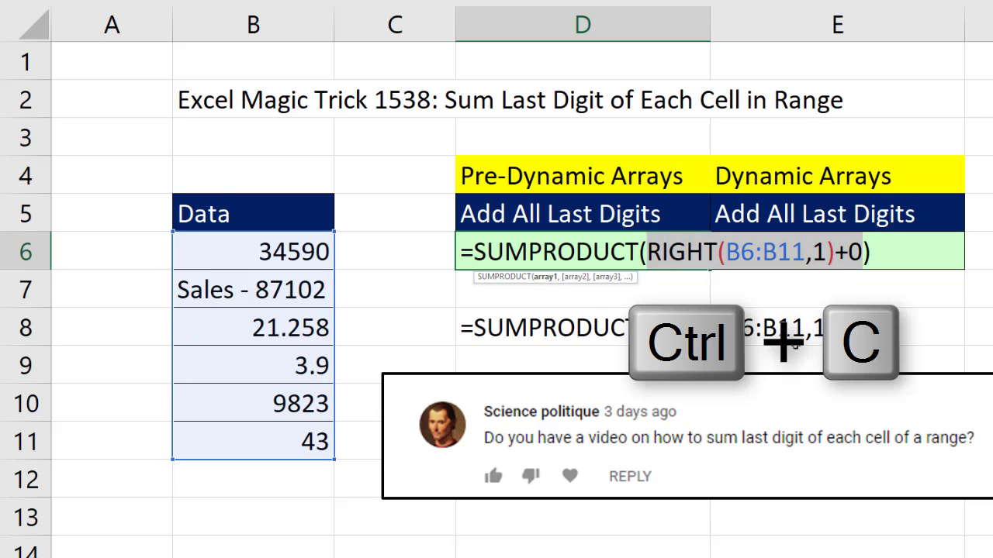
{"action": "key", "text": "Escape"}
Enter =SUM(RIGHT(B6:B11,1)+0) in E6, pasting the copied argument, and move the comment picture down clear of row 9
{"action": "left_click", "coordinate": [791, 261]}
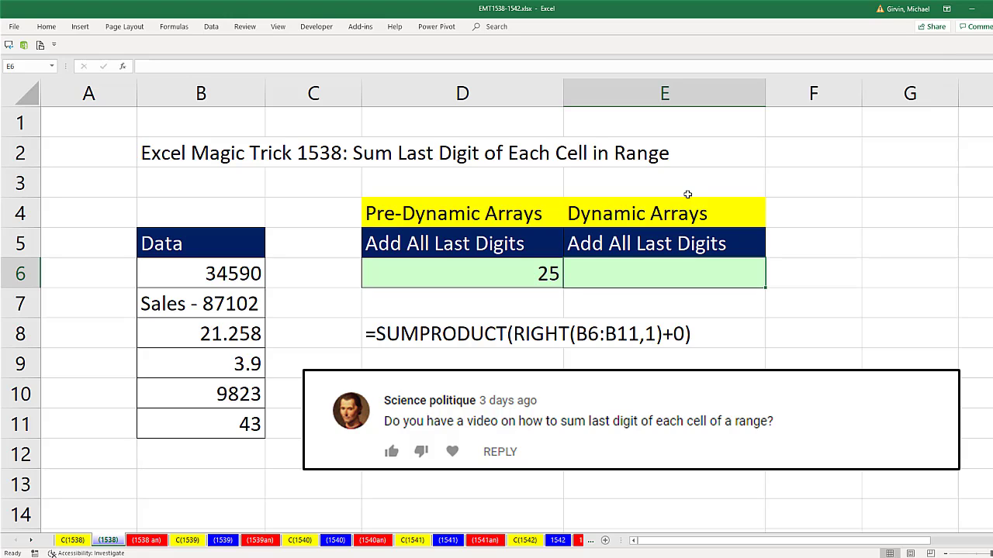
{"action": "type", "text": "=sum"}
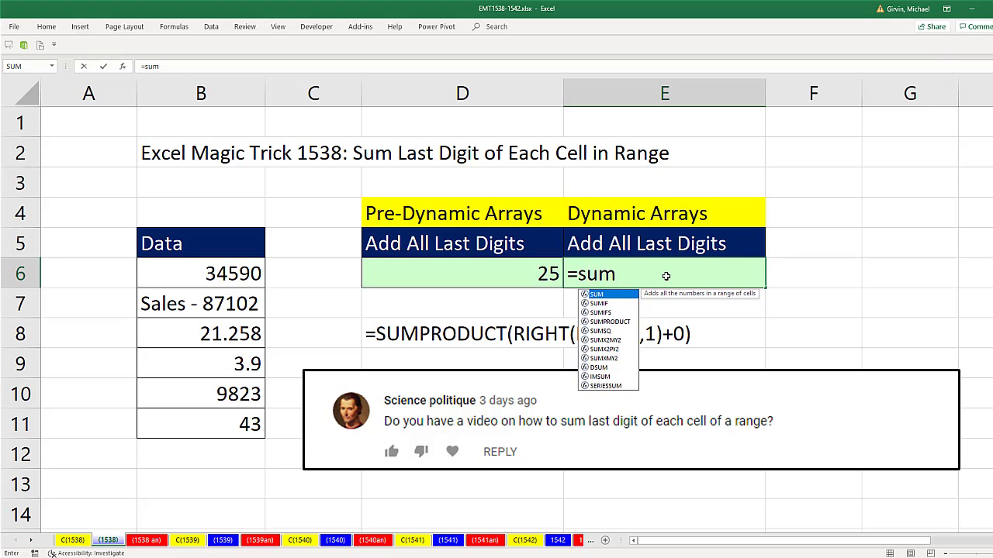
{"action": "key", "text": "Tab"}
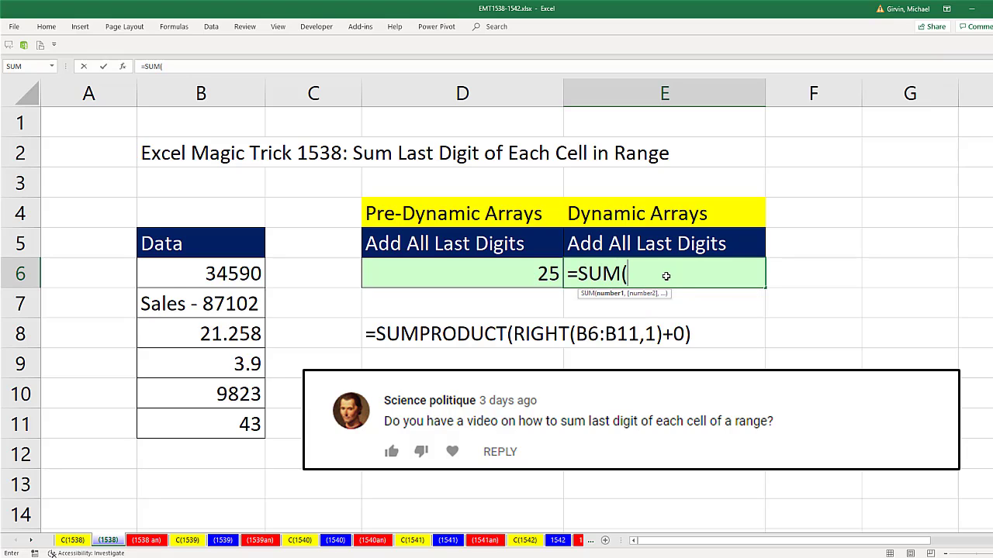
{"action": "key", "text": "ctrl+v"}
{"action": "type", "text": ")"}
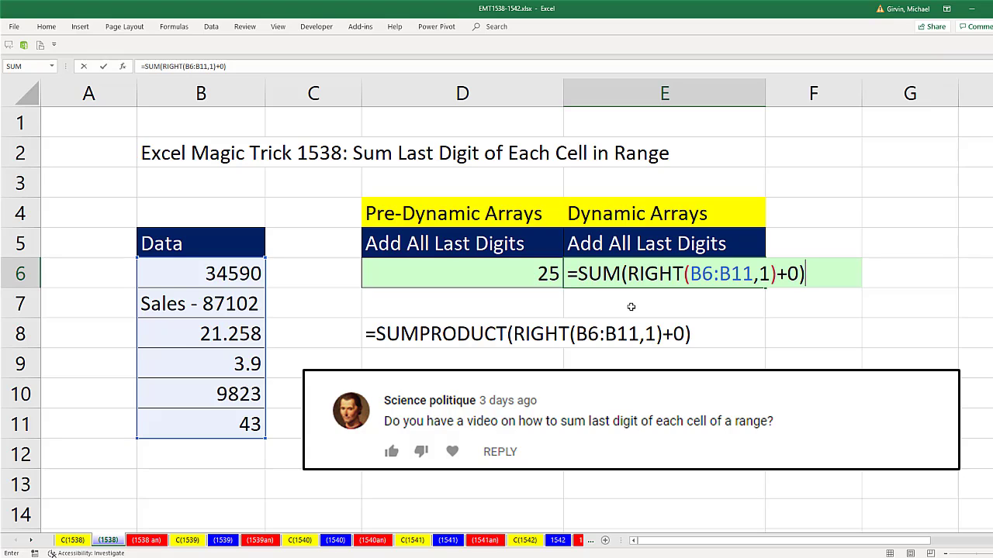
{"action": "key", "text": "Return"}
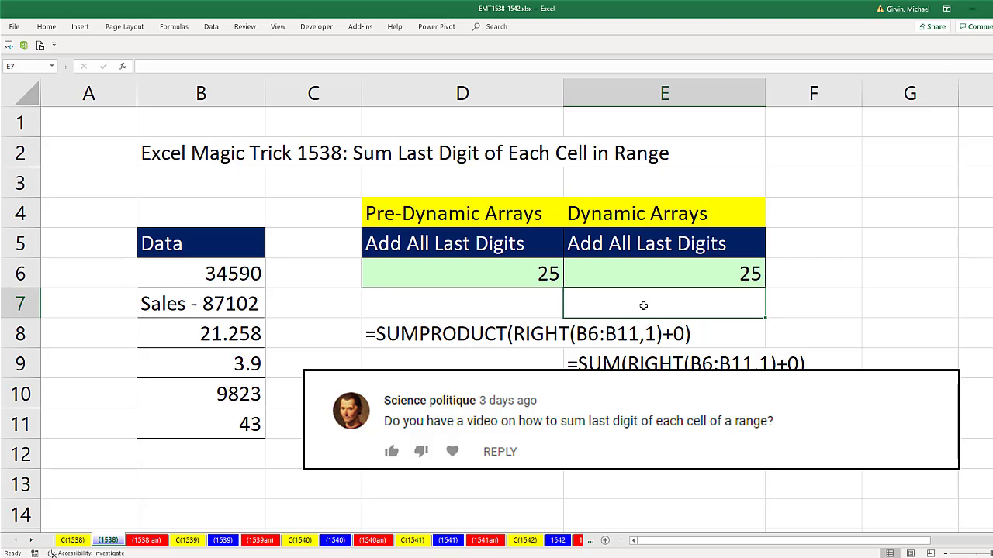
{"action": "left_click_drag", "start_coordinate": [646, 415], "coordinate": [646, 445]}
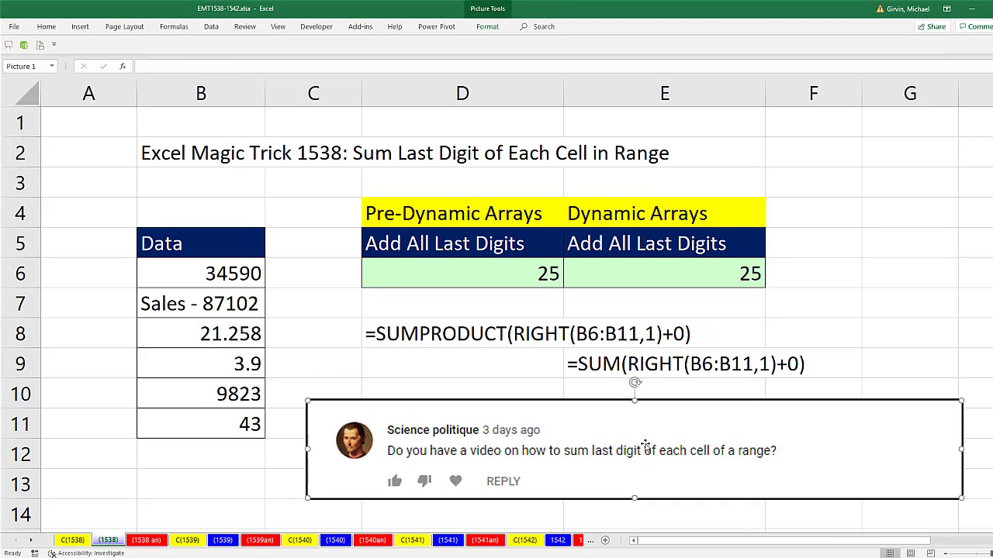
Remove the num_chars argument from RIGHT in E6 so the formula reads =SUM(RIGHT(B6:B11)+0)
{"action": "left_click", "coordinate": [665, 275]}
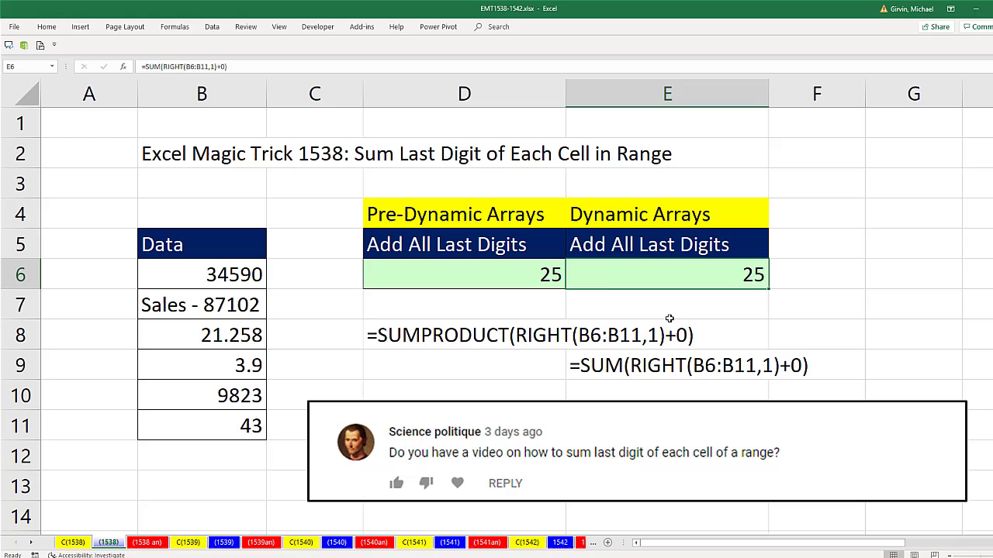
{"action": "key", "text": "F2"}
{"action": "key", "text": "Left"}
{"action": "key", "text": "Left"}
{"action": "key", "text": "Left"}
{"action": "key", "text": "Left"}
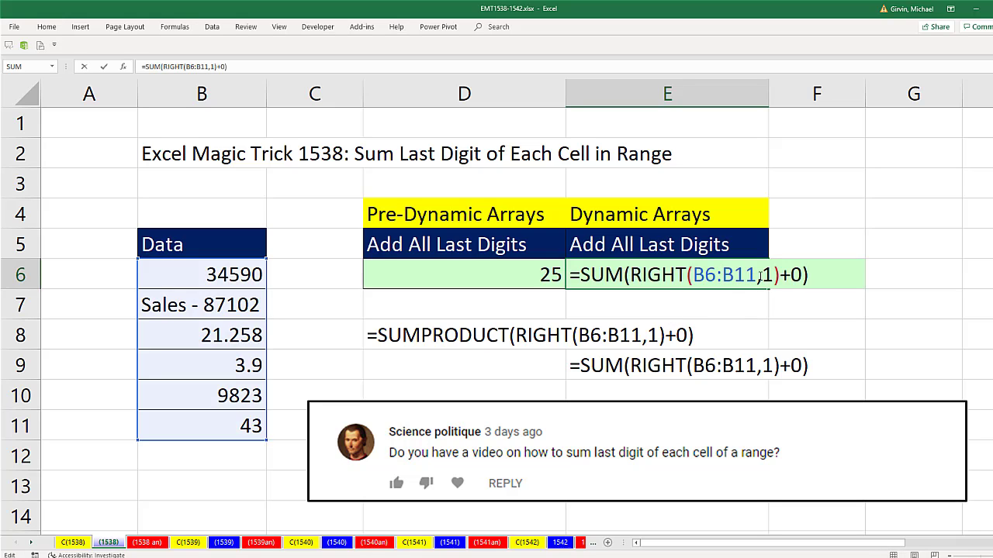
{"action": "key", "text": "shift+Left"}
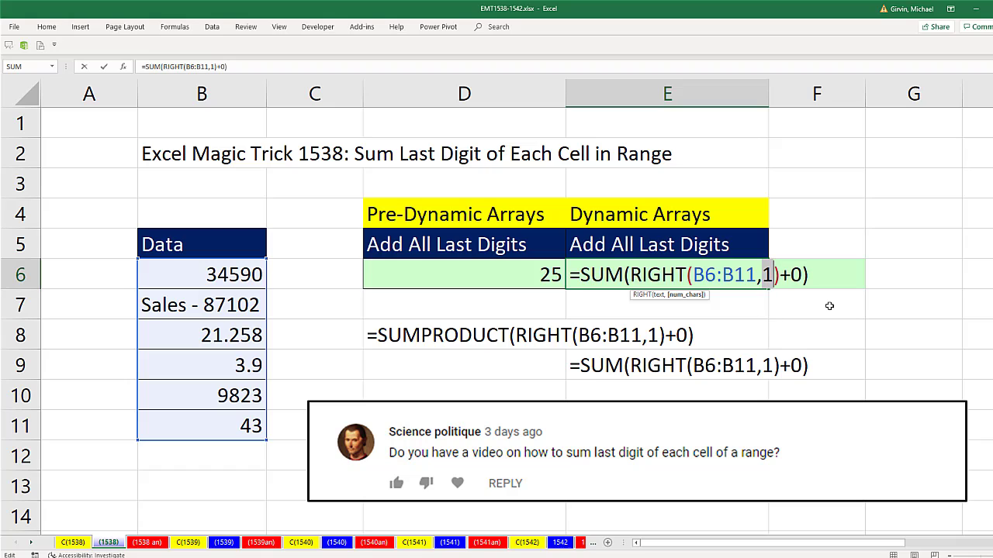
{"action": "key", "text": "BackSpace"}
{"action": "key", "text": "BackSpace"}
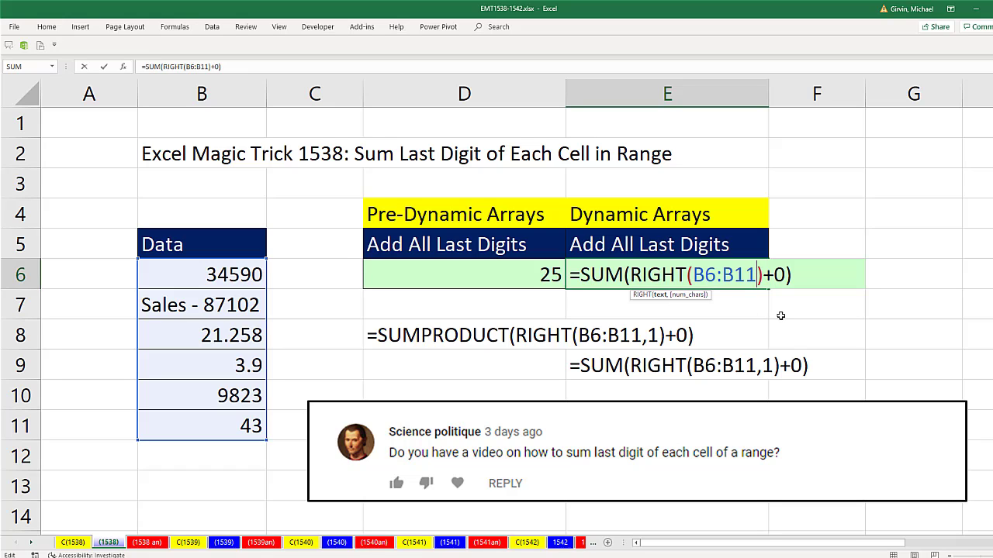
{"action": "key", "text": "Return"}
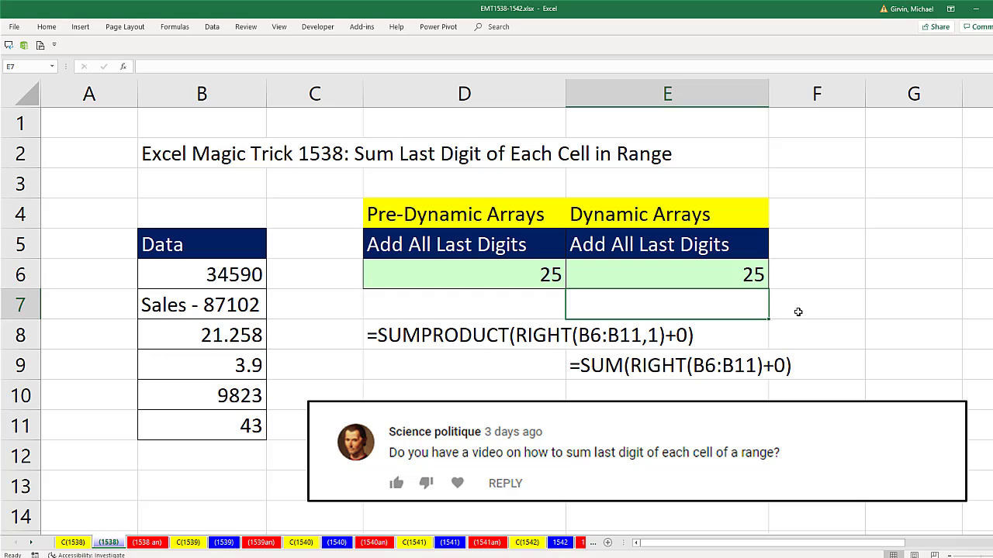